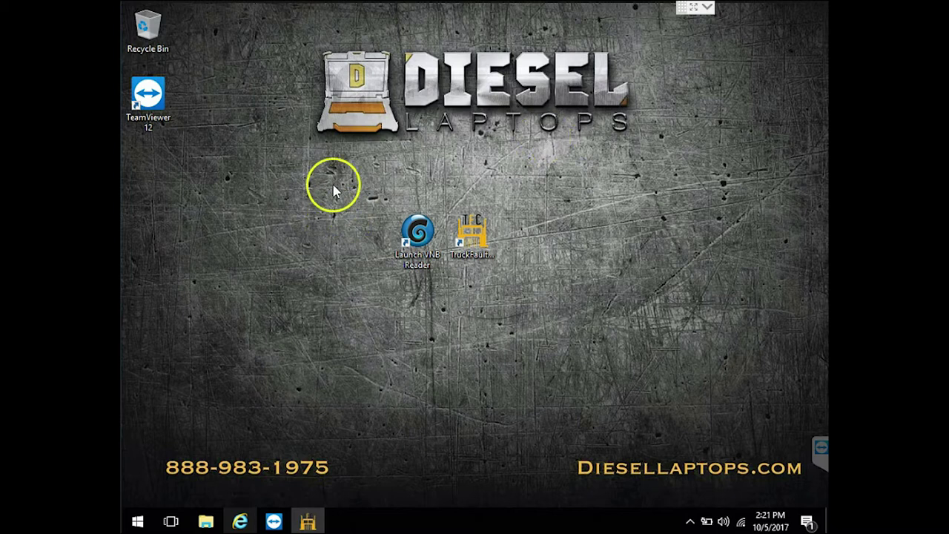
# Step: Launch VNB Reader and select the active Barometric Pressure fault with SPN 108 and FMI 4
pyautogui.click(416, 232)
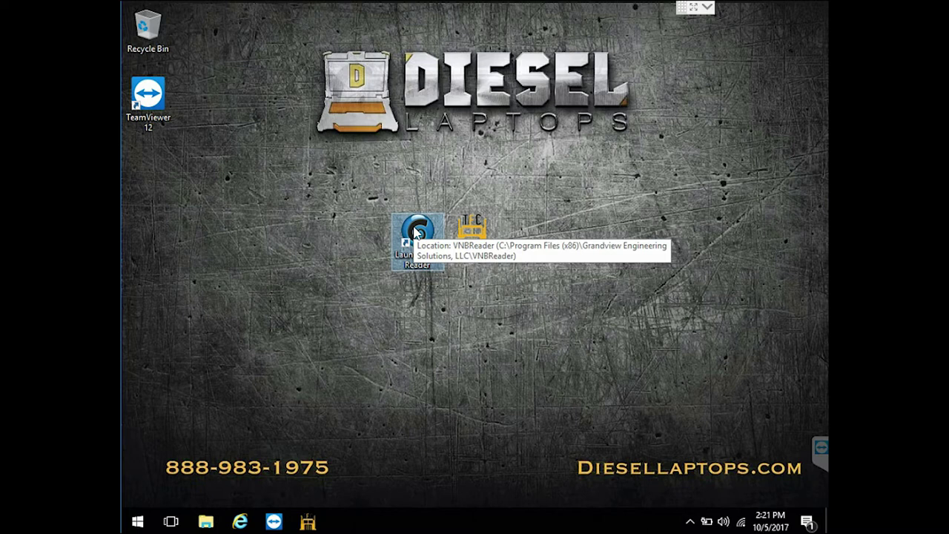
pyautogui.press('Return')
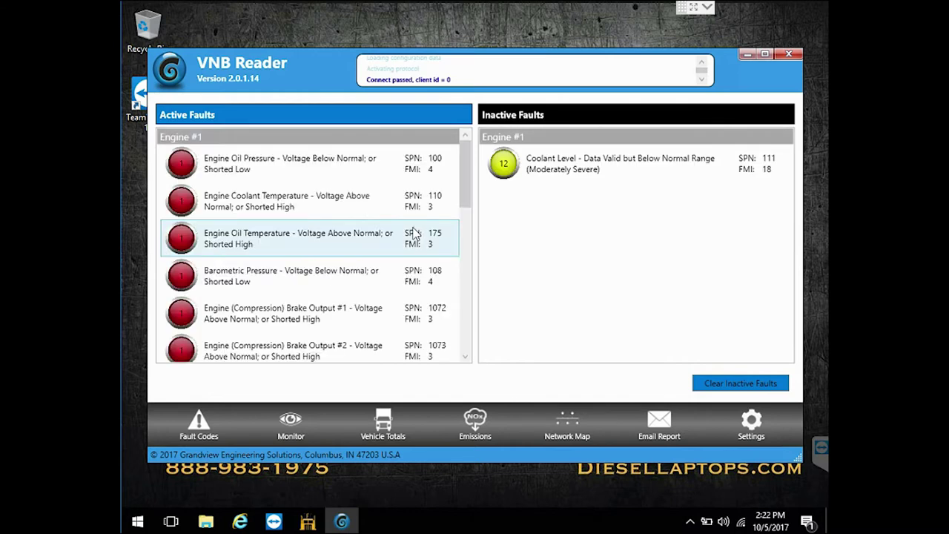
pyautogui.click(765, 54)
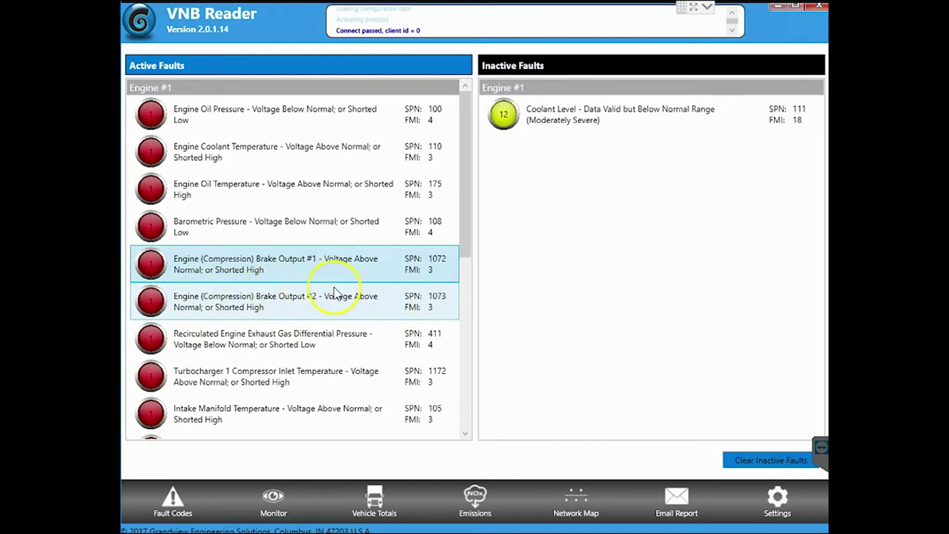
pyautogui.click(223, 230)
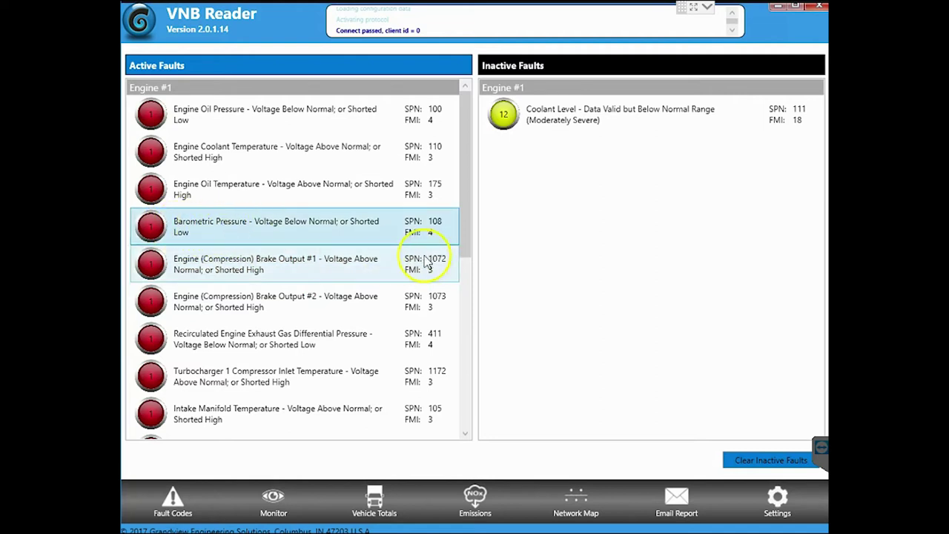
pyautogui.click(799, 8)
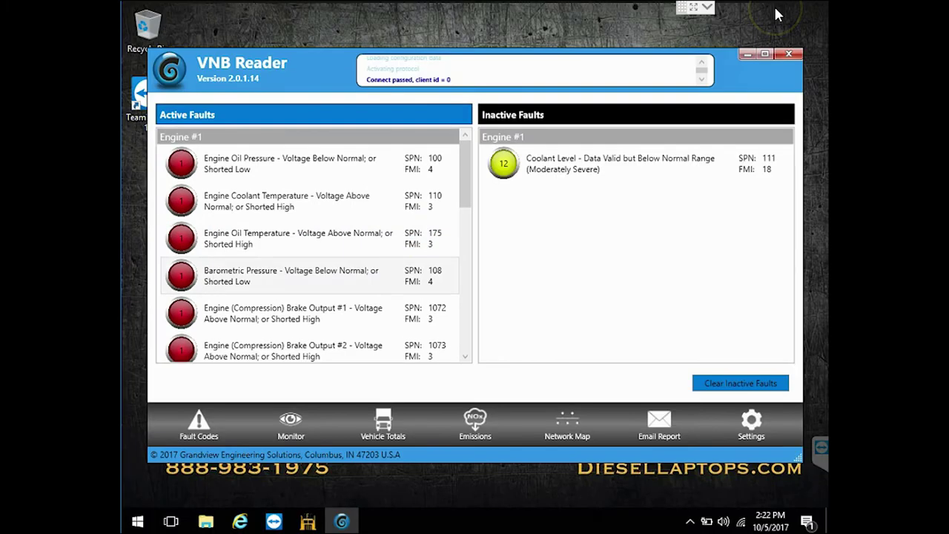
# Step: Switch to the TruckFaultCodes website and open its Login/Register page for fault code lookup
pyautogui.click(749, 52)
pyautogui.click(467, 231)
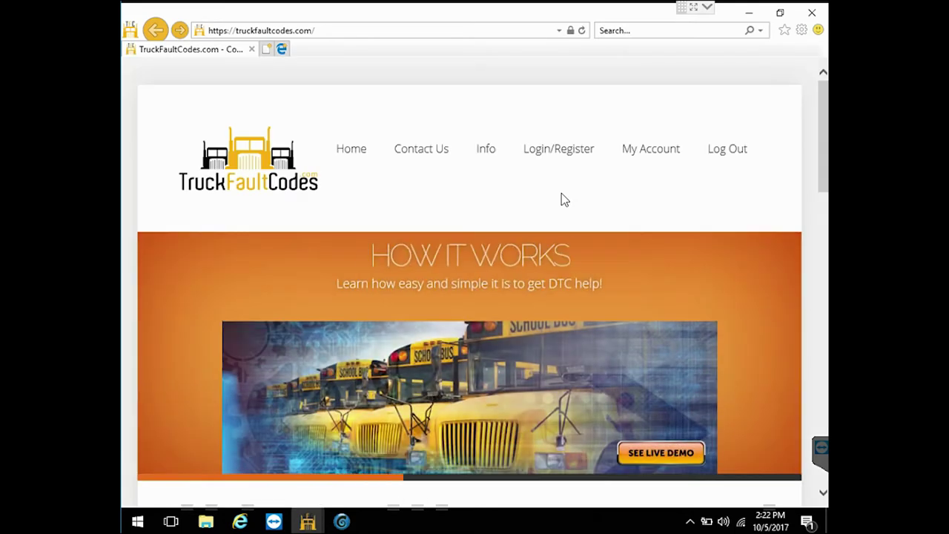
pyautogui.click(550, 152)
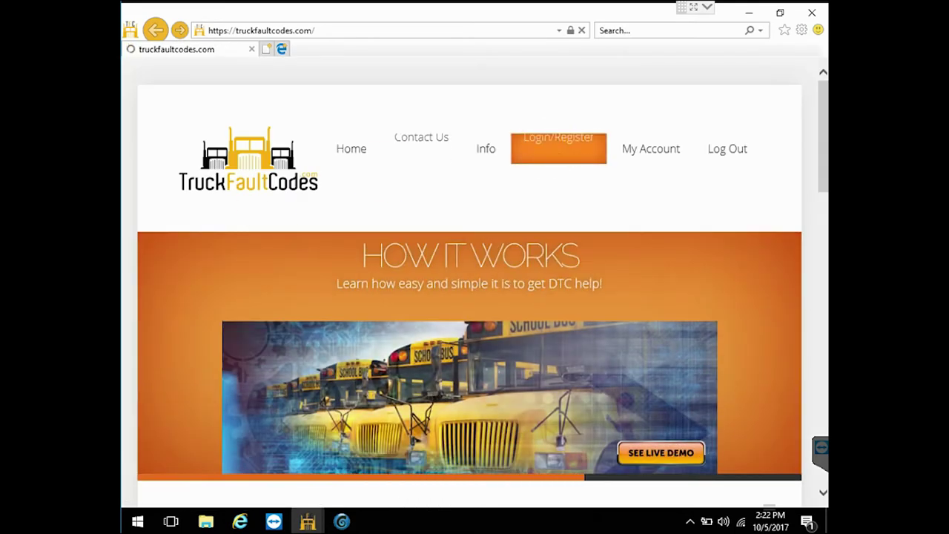
pyautogui.click(625, 252)
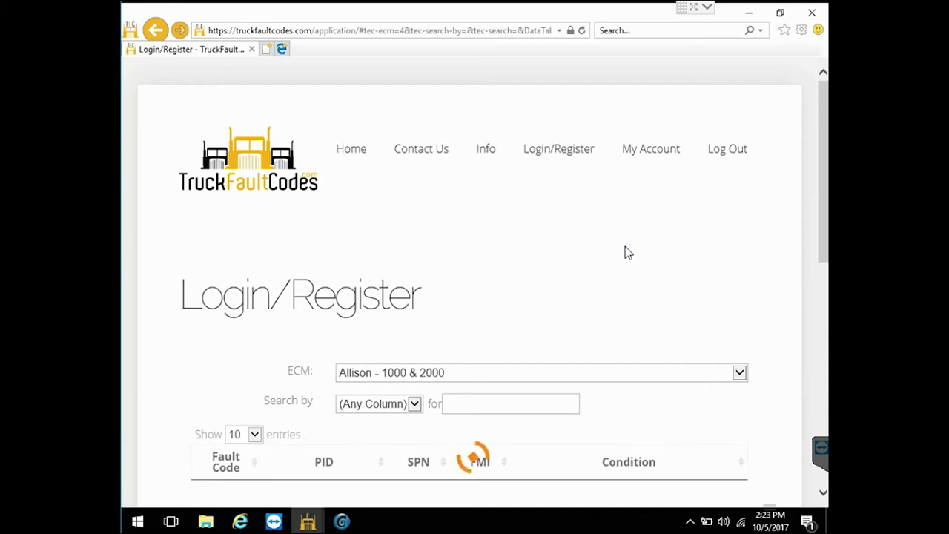
# Step: Set the ECM for the fault code lookup to Cummins - ISX CM871 (2007-09)
pyautogui.scroll(-3, 624, 248)
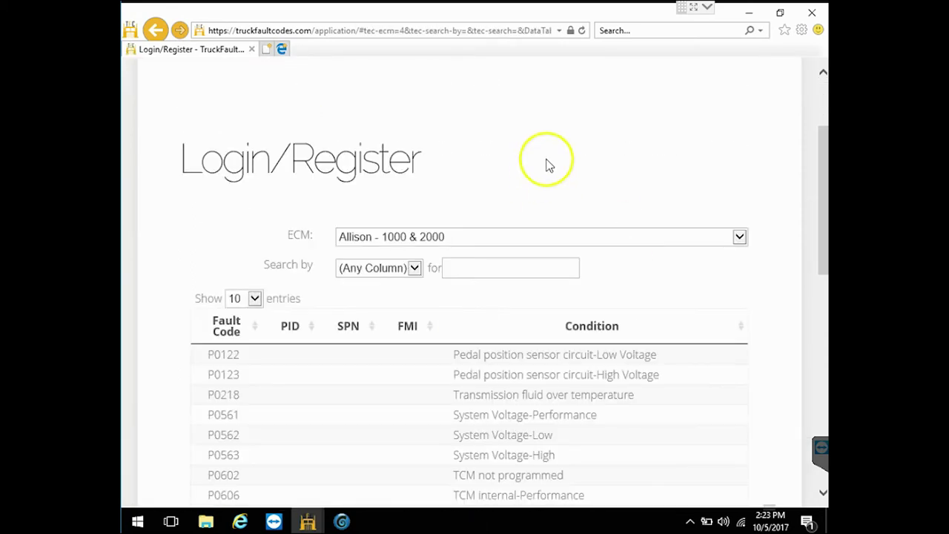
pyautogui.click(511, 241)
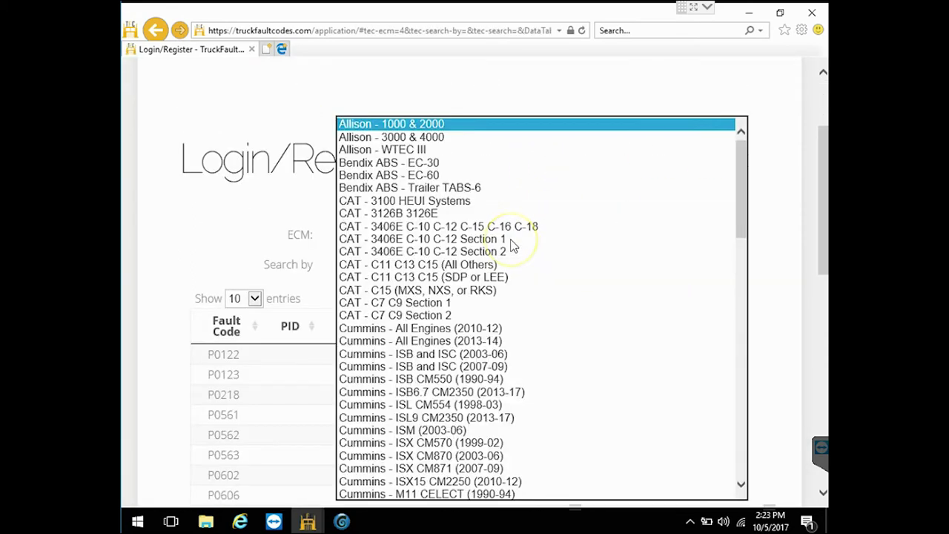
pyautogui.click(479, 470)
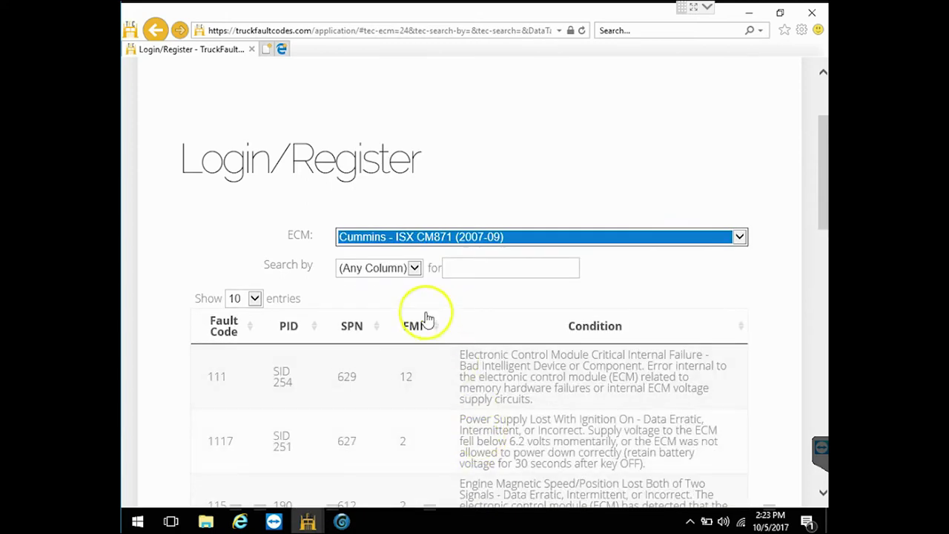
# Step: Search any column of the fault code table for 108
pyautogui.moveTo(825, 169); pyautogui.dragTo(811, 186)
pyautogui.click(470, 279)
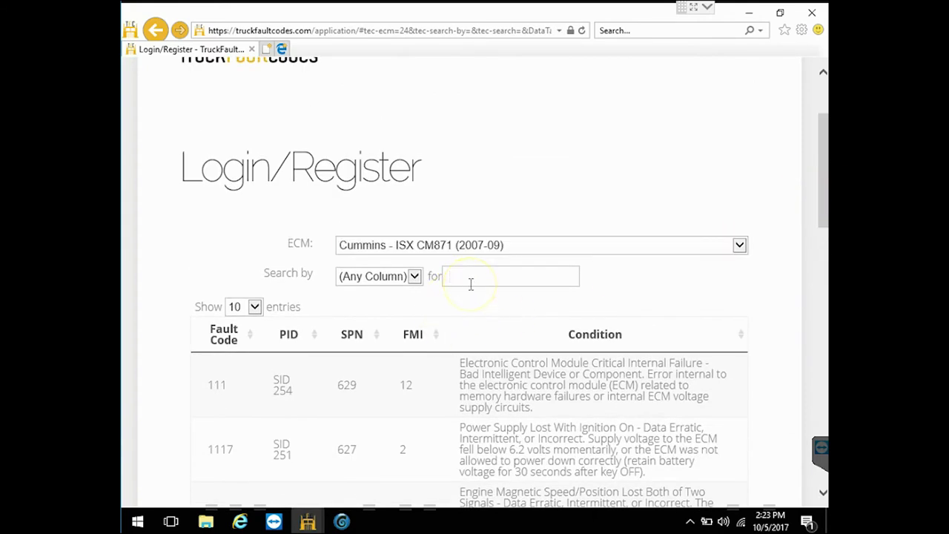
pyautogui.write('1')
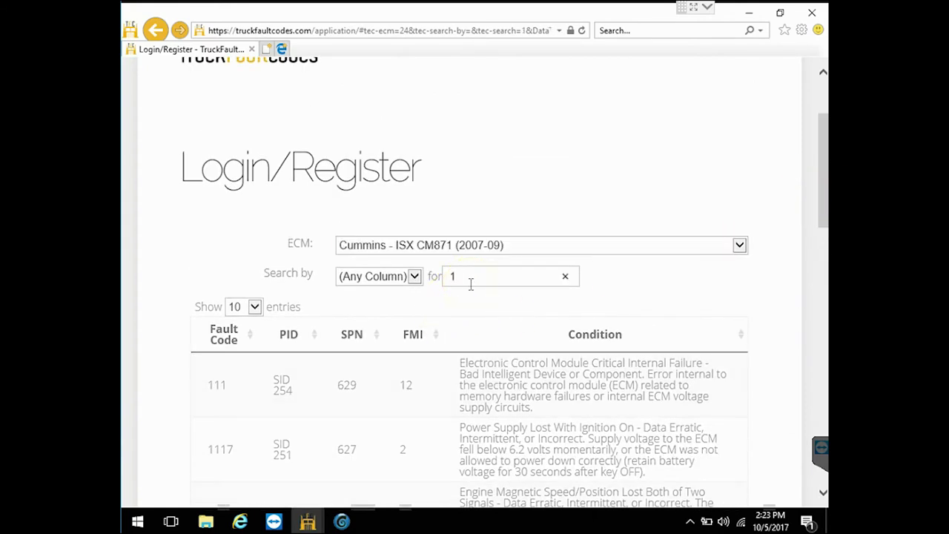
pyautogui.write('0')
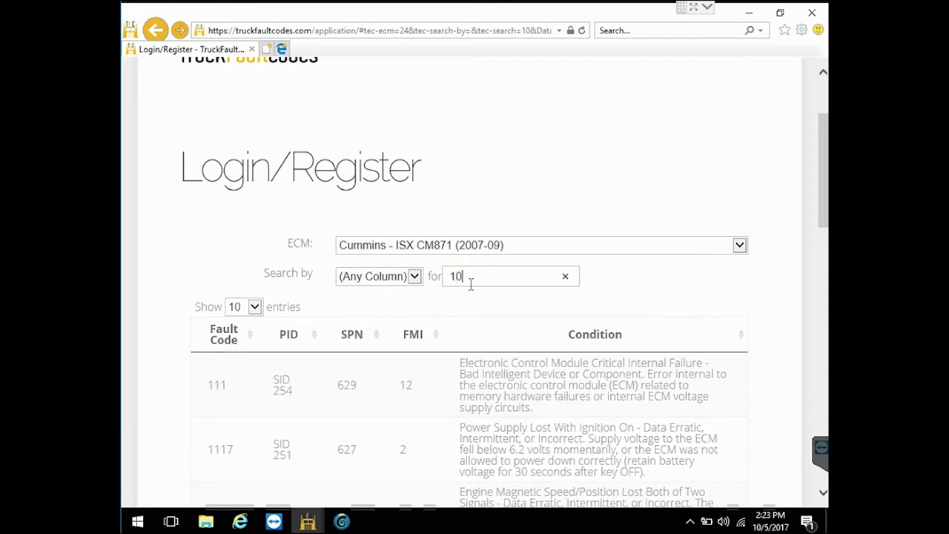
pyautogui.write('8')
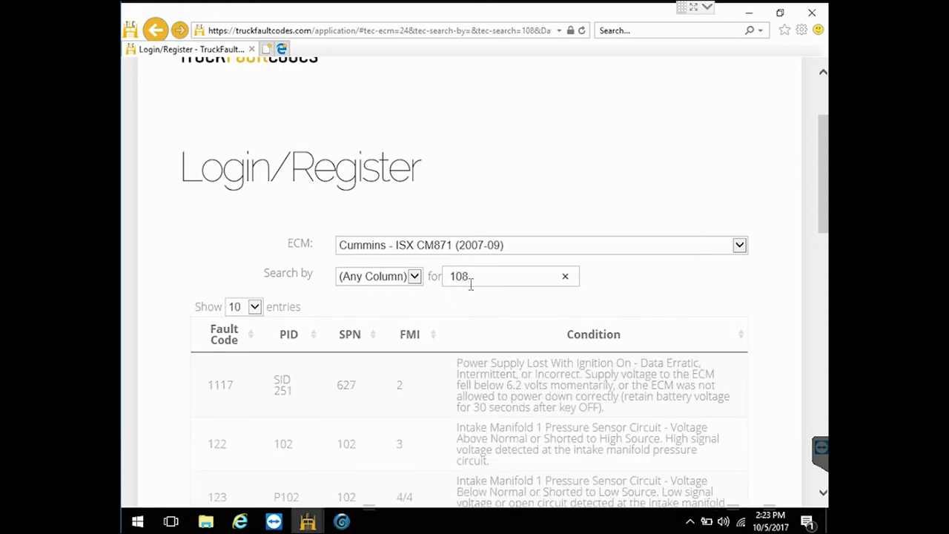
pyautogui.scroll(-1, 500, 280)
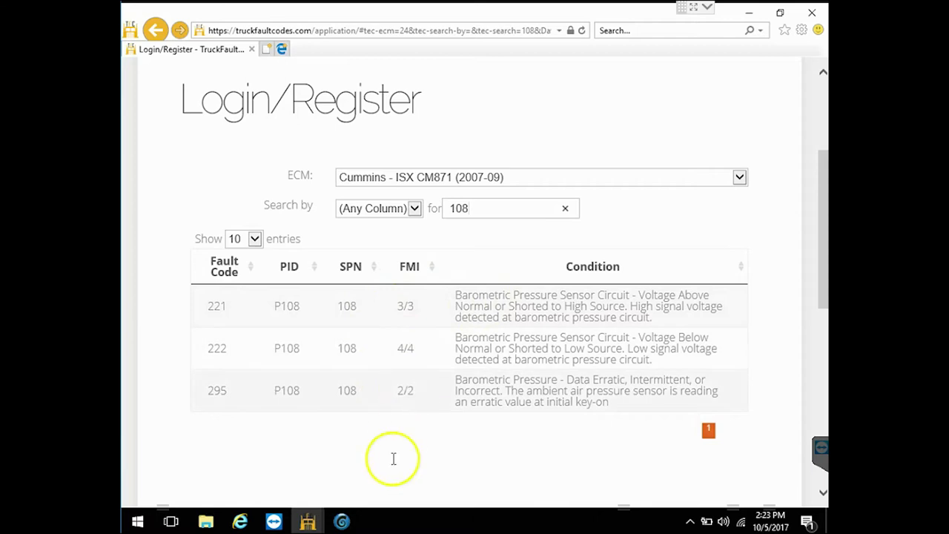
# Step: Check the barometric pressure fault's FMI in VNB Reader and select the matching fault code 222 entry in the TruckFaultCodes table
pyautogui.click(345, 519)
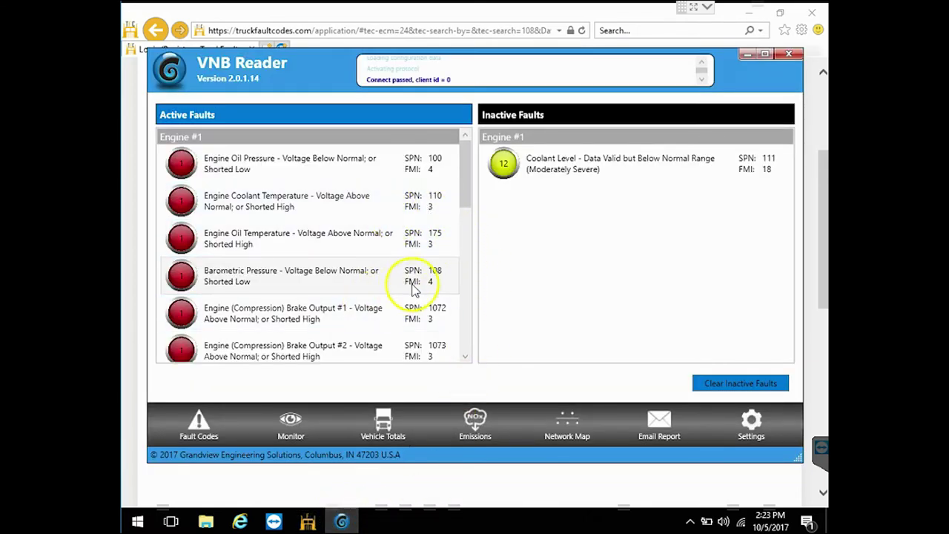
pyautogui.click(421, 500)
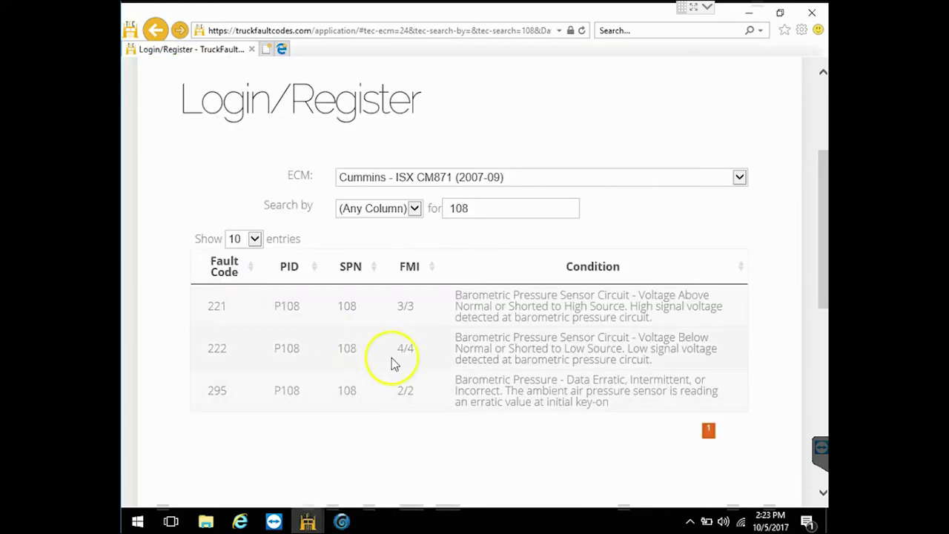
pyautogui.click(459, 351)
pyautogui.scroll(-3, 499, 335)
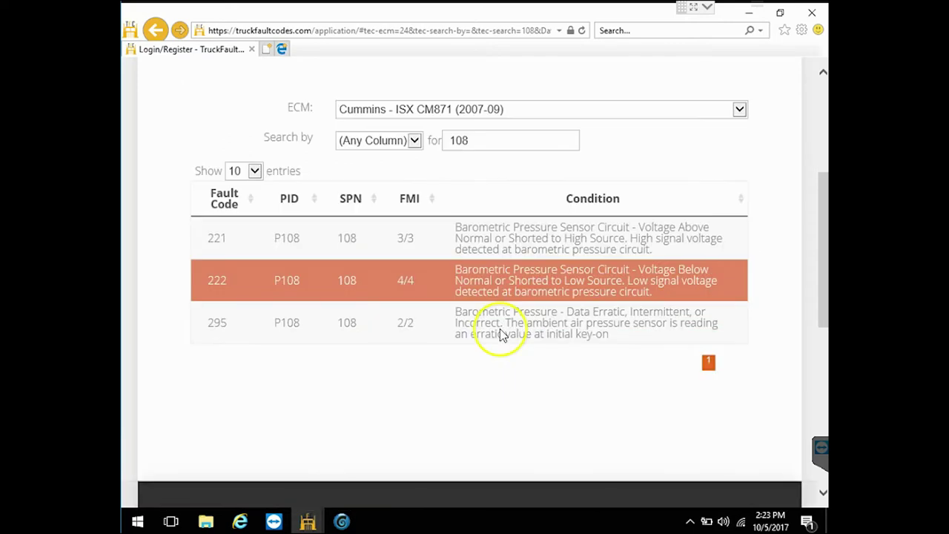
# Step: Open the detailed troubleshooting document Code 222.pdf from the fault's causes and repairs description
pyautogui.scroll(-3, 515, 317)
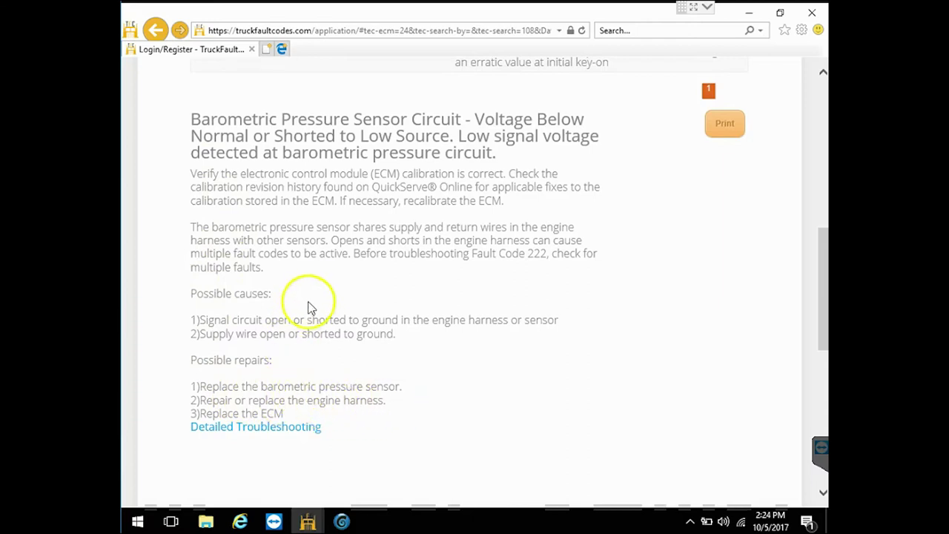
pyautogui.scroll(-1, 362, 256)
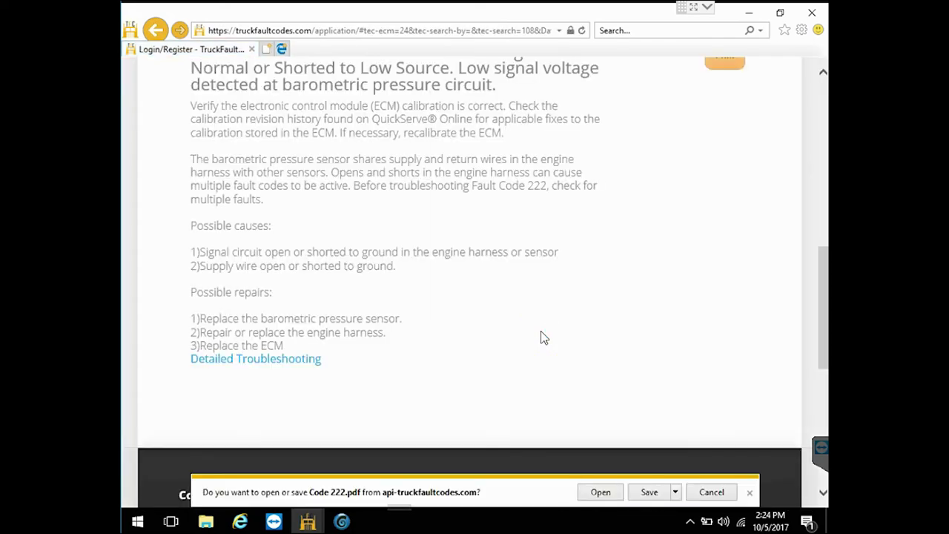
pyautogui.click(601, 492)
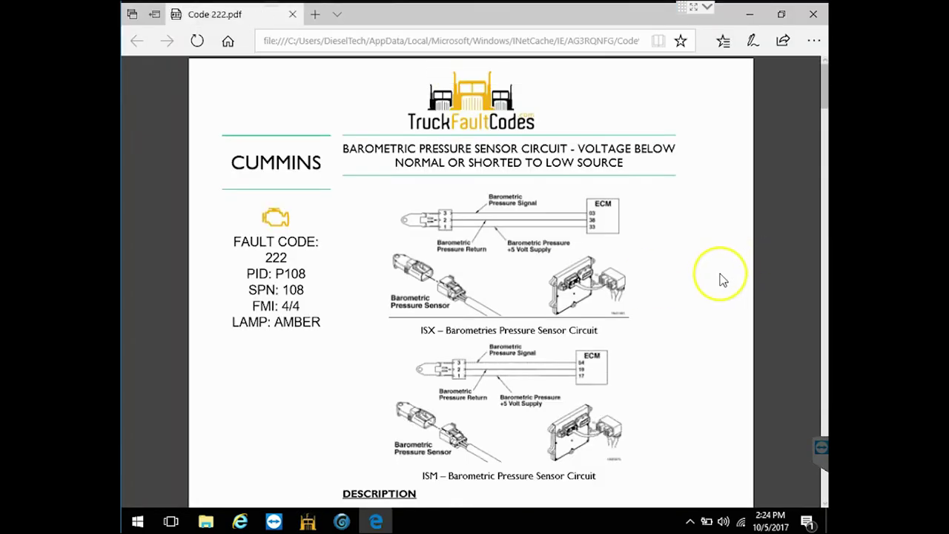
# Step: Examine the wiring diagrams, description and troubleshooting steps through 4B in Code 222.pdf, and close the document
pyautogui.scroll(-1, 723, 280)
pyautogui.scroll(-2, 722, 280)
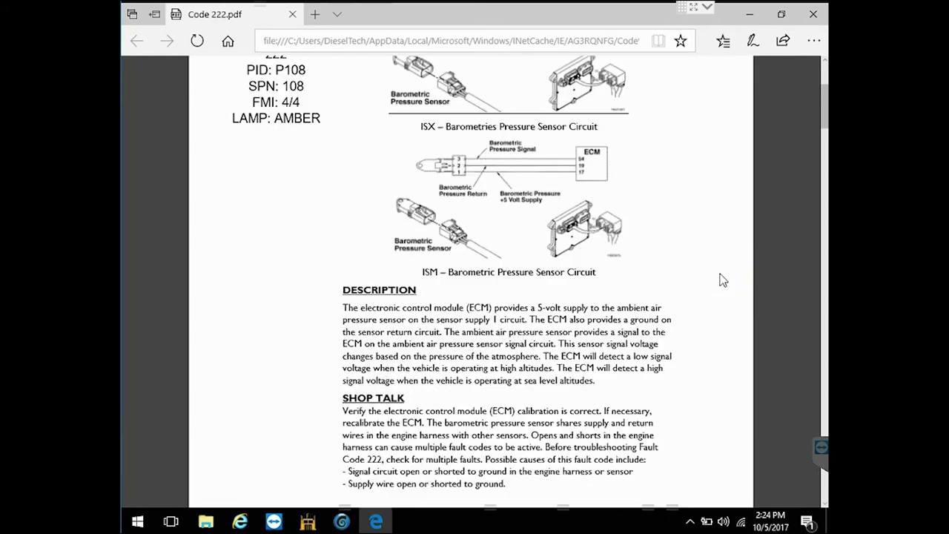
pyautogui.scroll(3, 631, 275)
pyautogui.scroll(-6, 631, 275)
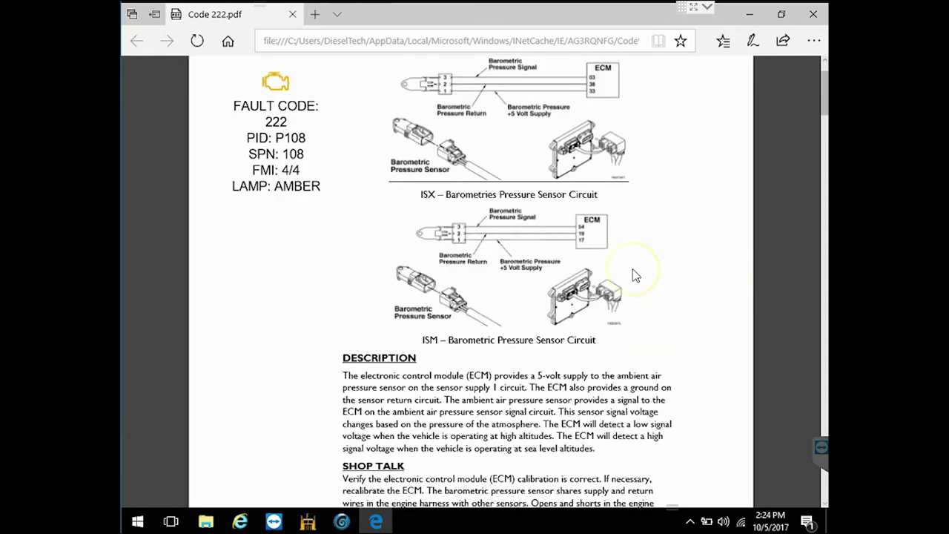
pyautogui.scroll(-7, 635, 275)
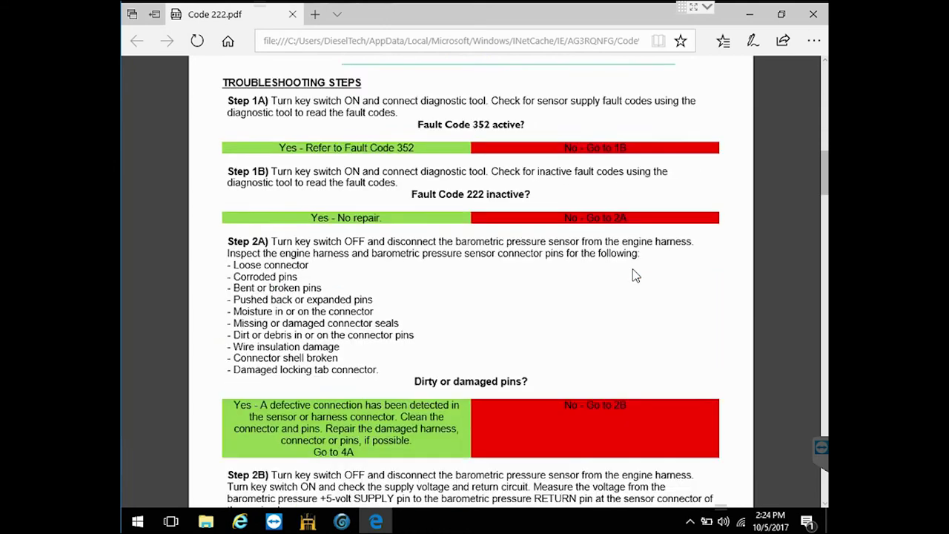
pyautogui.scroll(-5, 407, 198)
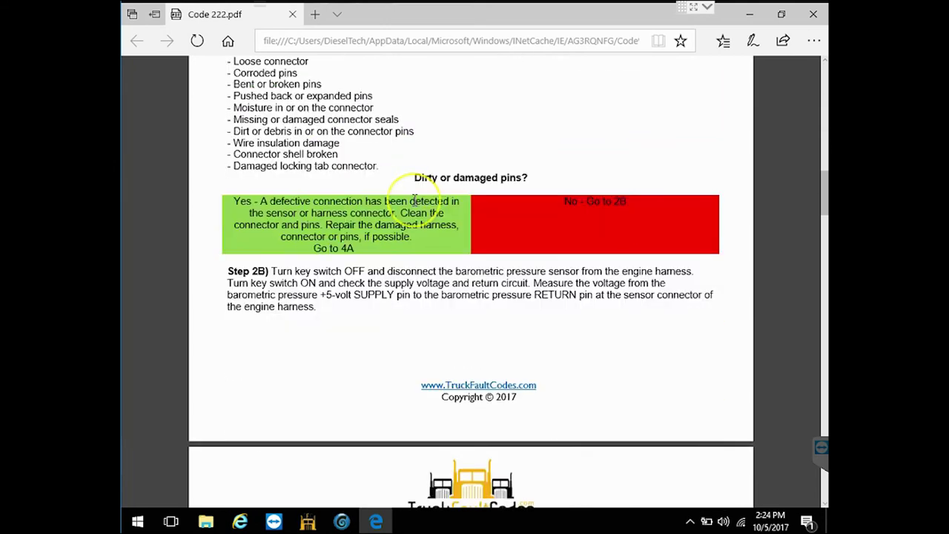
pyautogui.scroll(-7, 414, 200)
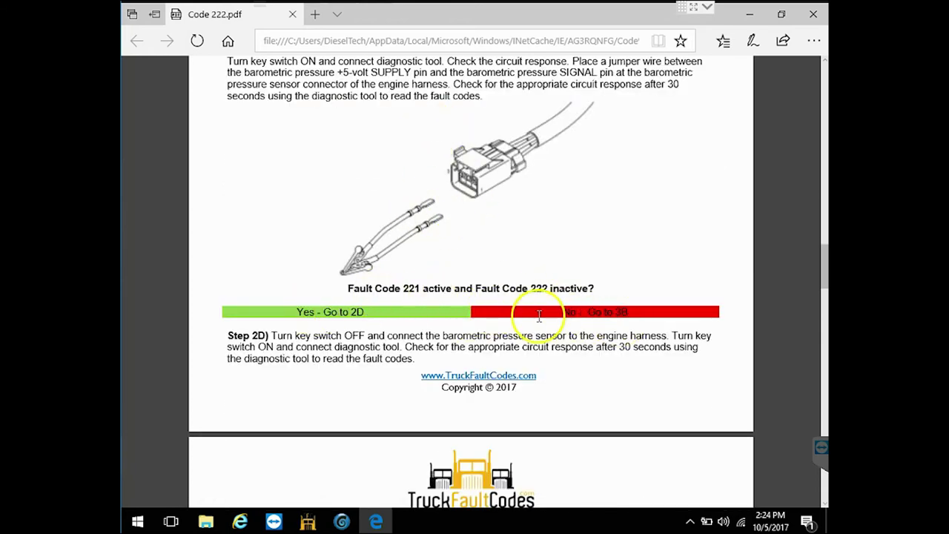
pyautogui.scroll(-3, 481, 324)
pyautogui.scroll(-3, 478, 310)
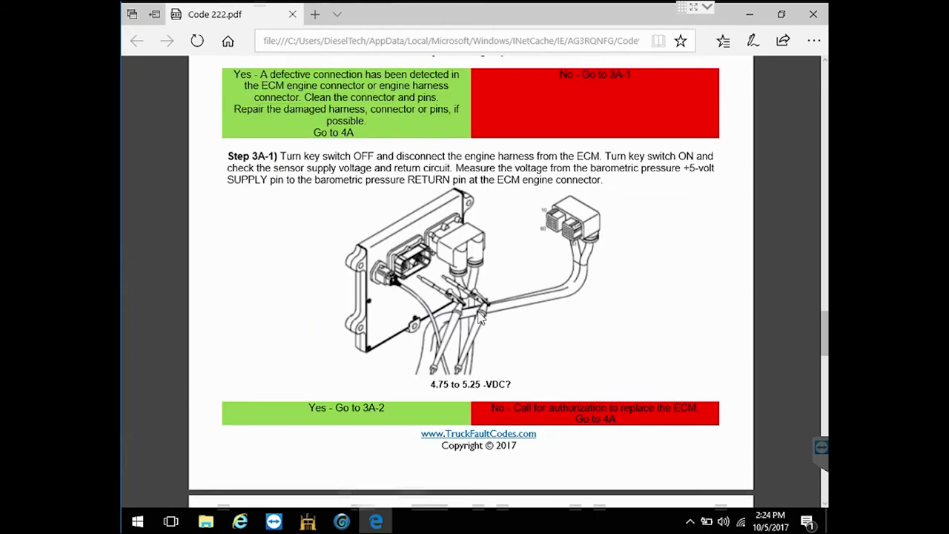
pyautogui.scroll(-20, 480, 317)
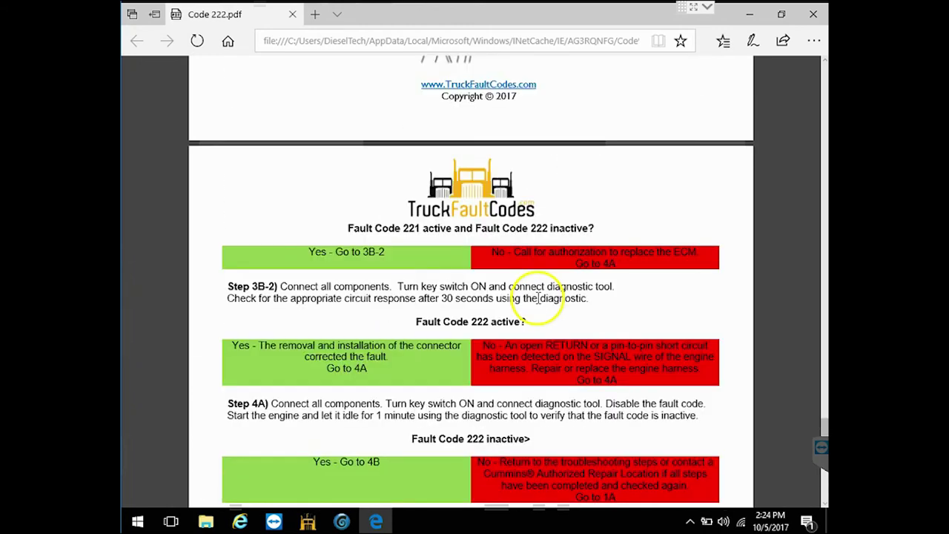
pyautogui.scroll(-6, 539, 298)
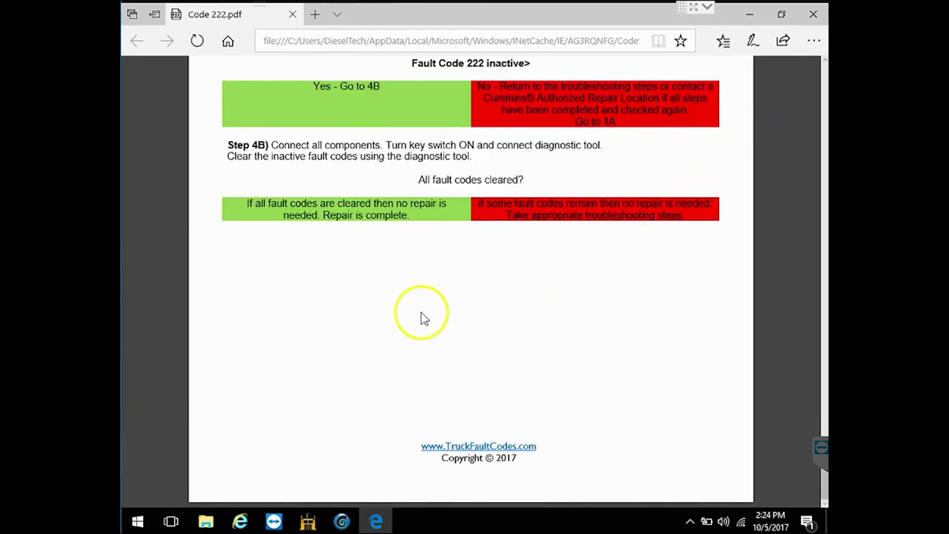
pyautogui.click(813, 15)
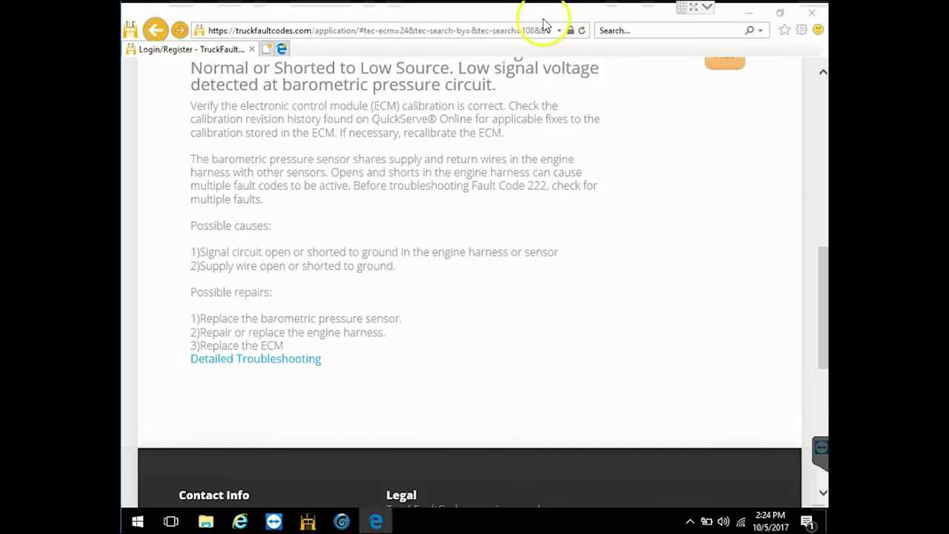
# Step: Switch back to VNB Reader, maximize its window and display the live engine monitor readings
pyautogui.scroll(2, 597, 327)
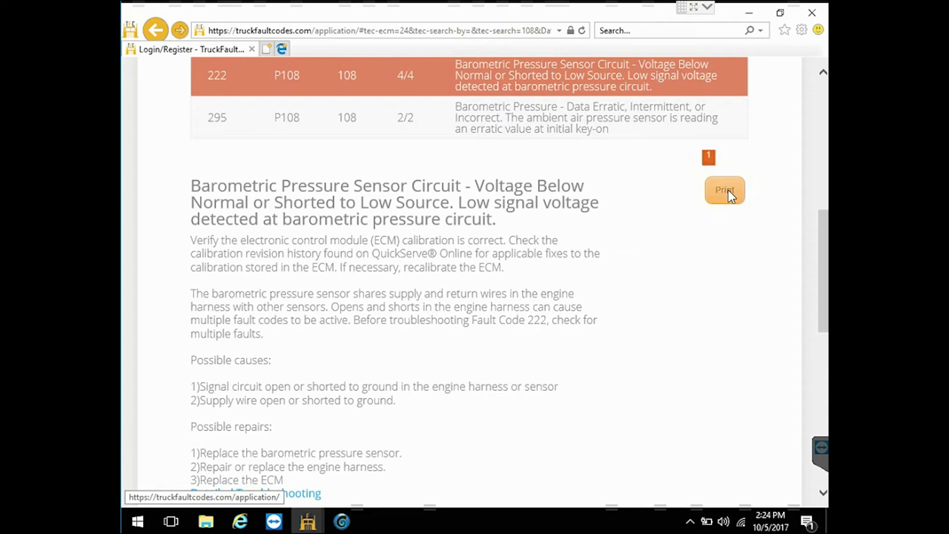
pyautogui.click(342, 522)
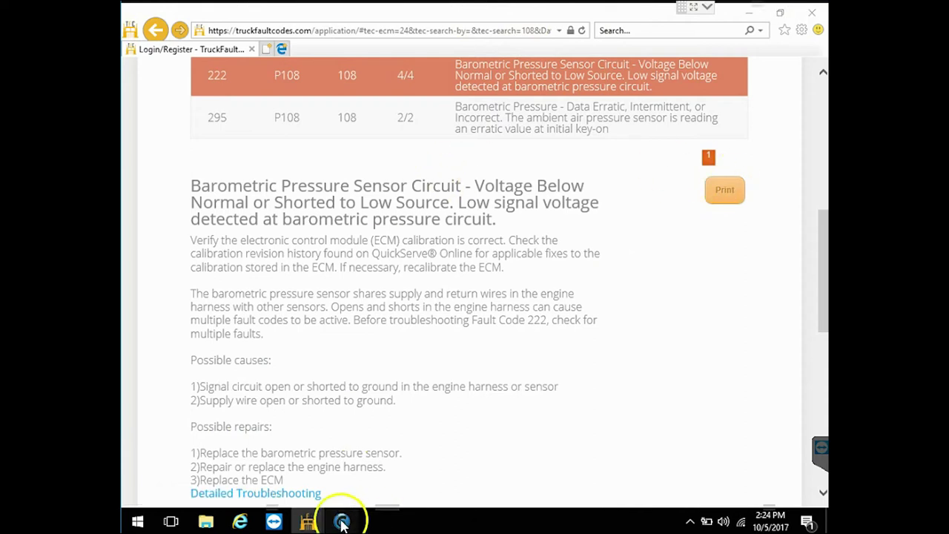
pyautogui.click(764, 56)
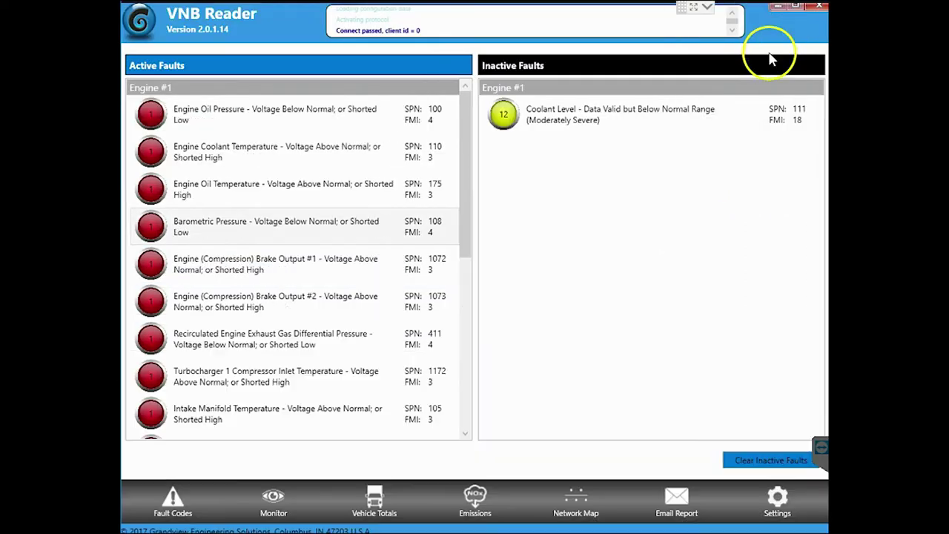
pyautogui.click(282, 504)
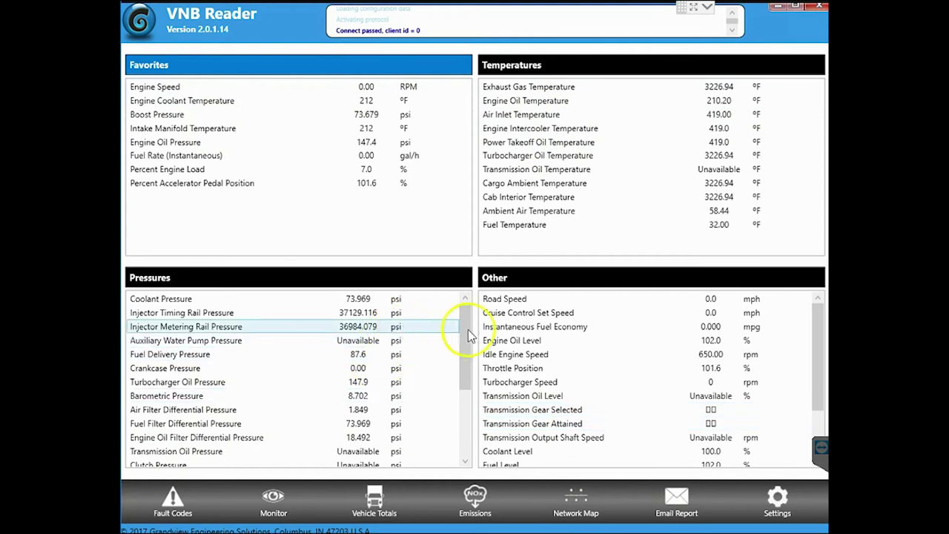
# Step: Review the monitor readings, the vehicle totals with their calculated averages, and the emissions aftertreatment system diagram
pyautogui.moveTo(467, 331); pyautogui.dragTo(456, 292)
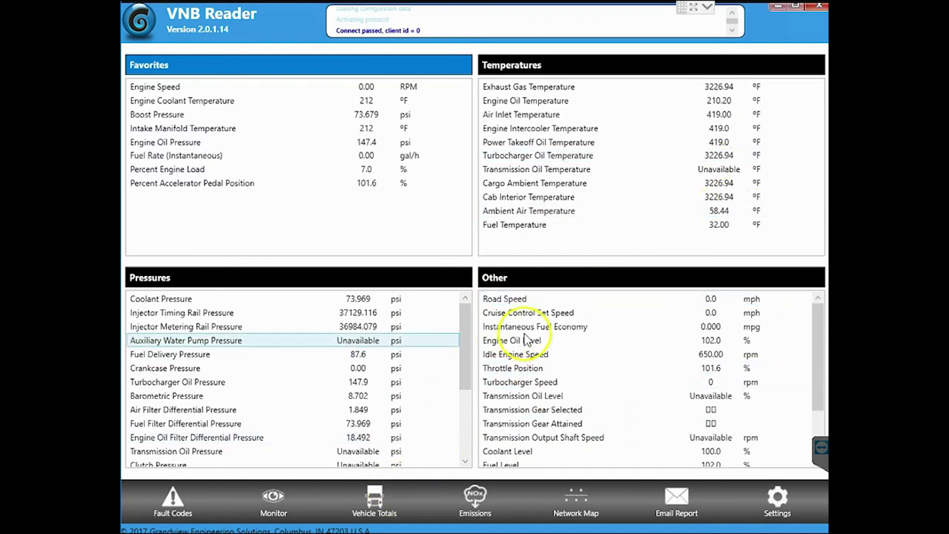
pyautogui.click(379, 504)
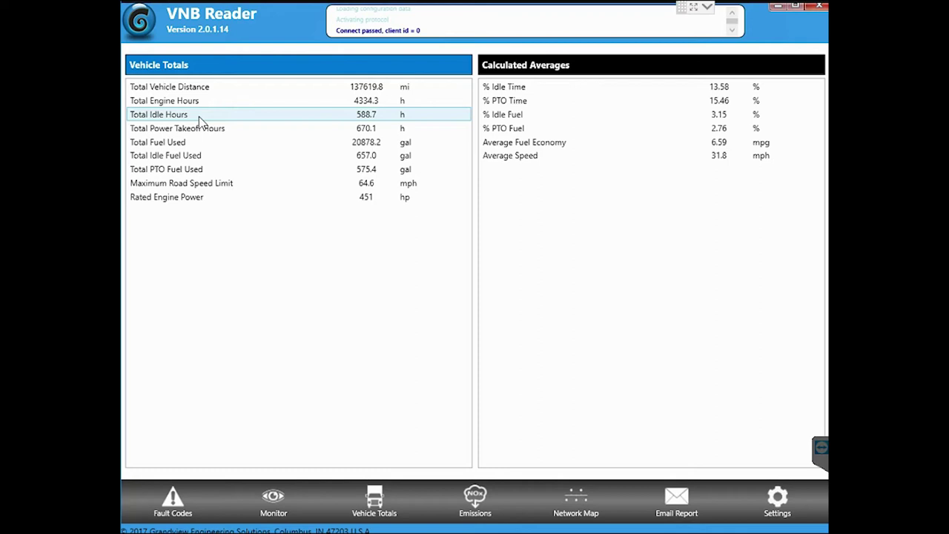
pyautogui.click(230, 183)
pyautogui.click(393, 199)
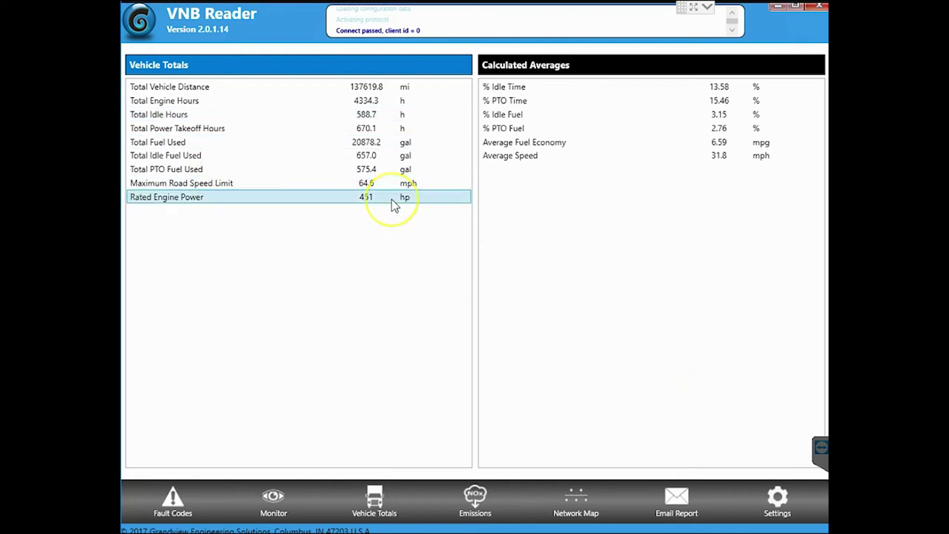
pyautogui.click(536, 104)
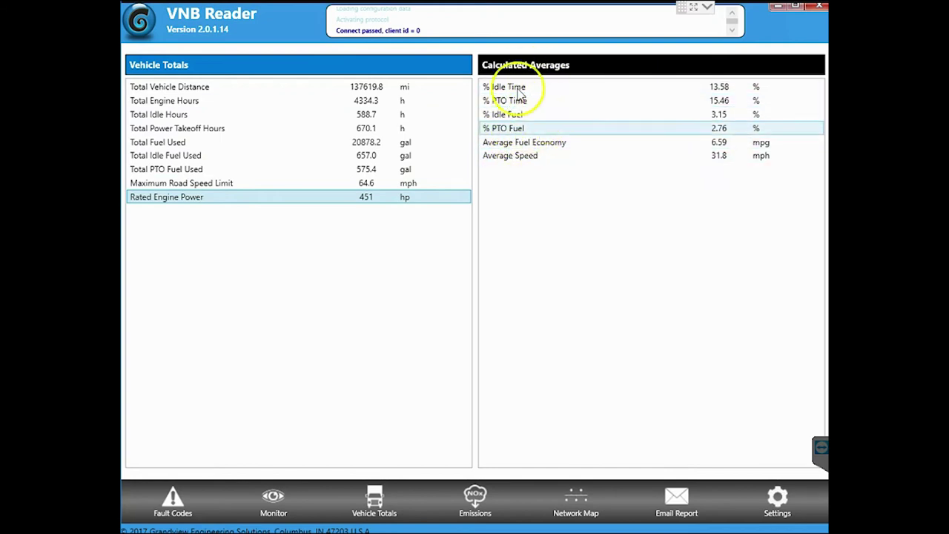
pyautogui.click(474, 499)
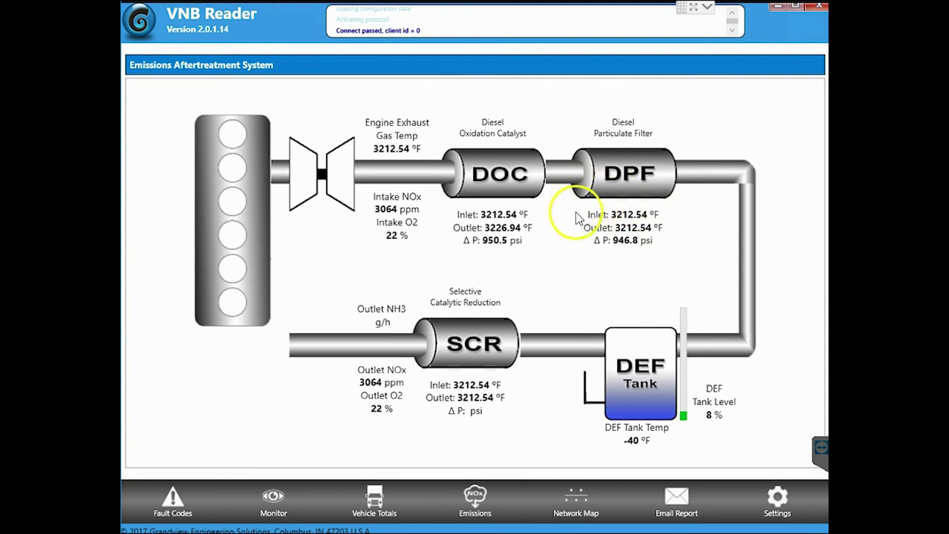
# Step: Display the network map and view the device details of Off-Board Diagnostic Service Tool #2 and Engine #1
pyautogui.click(583, 506)
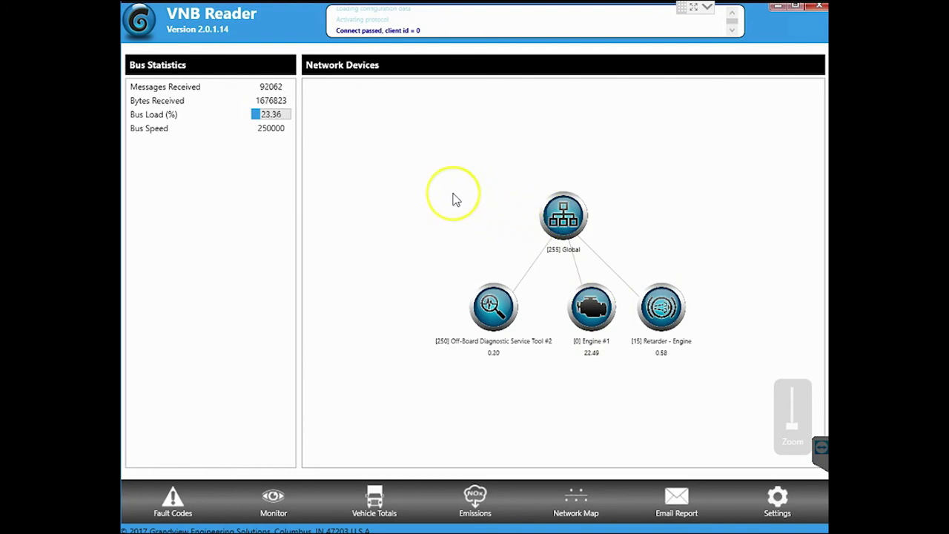
pyautogui.click(493, 317)
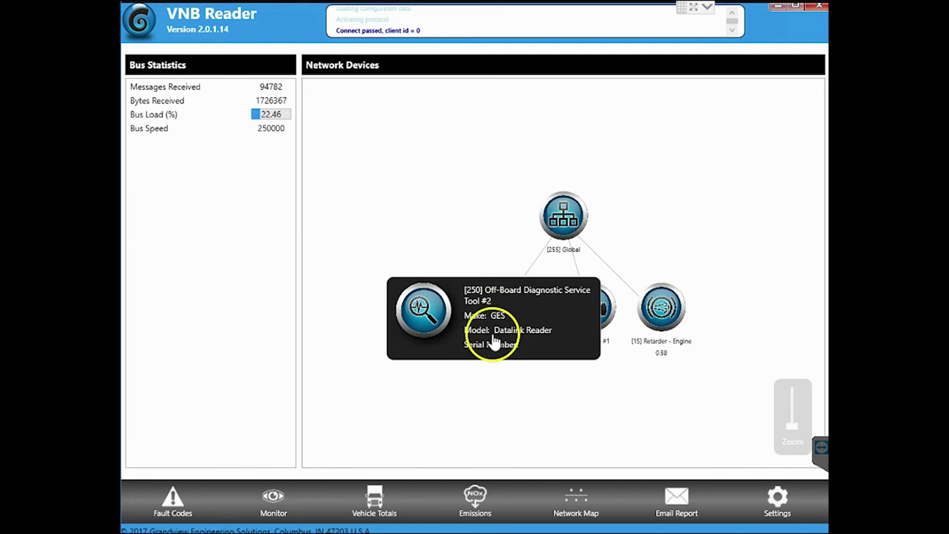
pyautogui.click(507, 341)
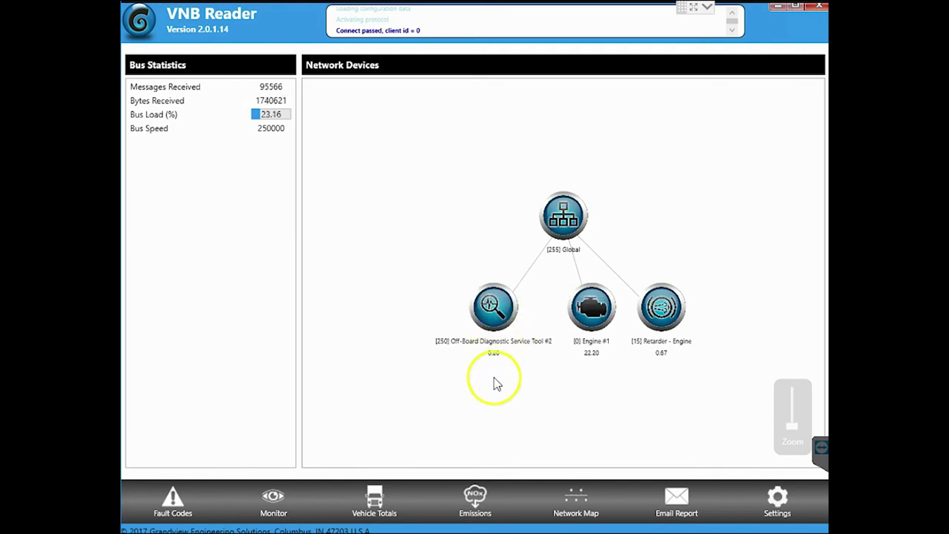
pyautogui.click(587, 325)
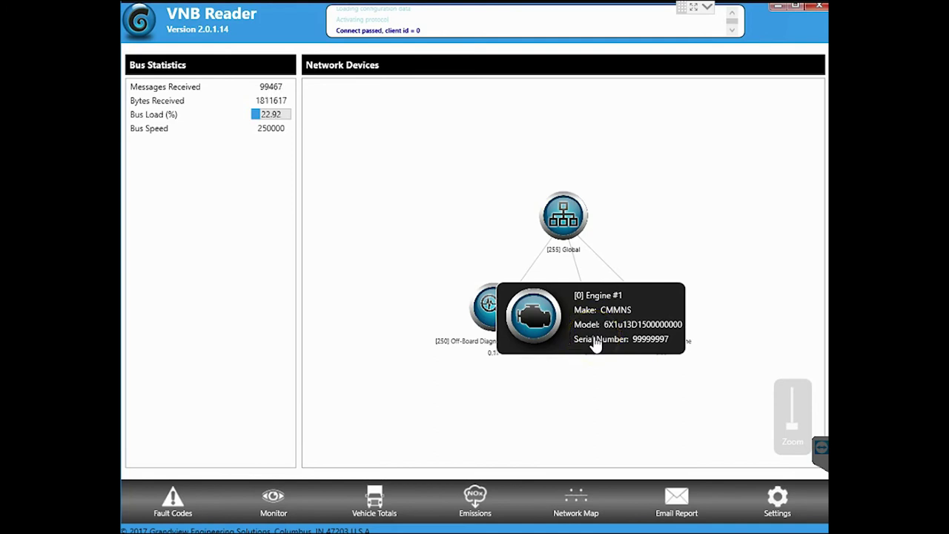
pyautogui.moveTo(637, 319)
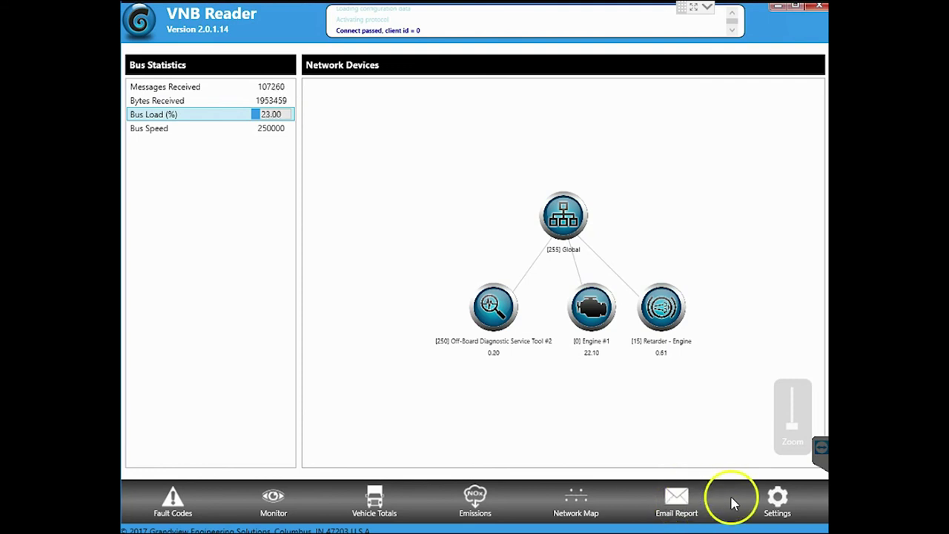
# Step: Open the reader's settings, switch the unit of measure to Metric and set it back to SAE
pyautogui.click(785, 505)
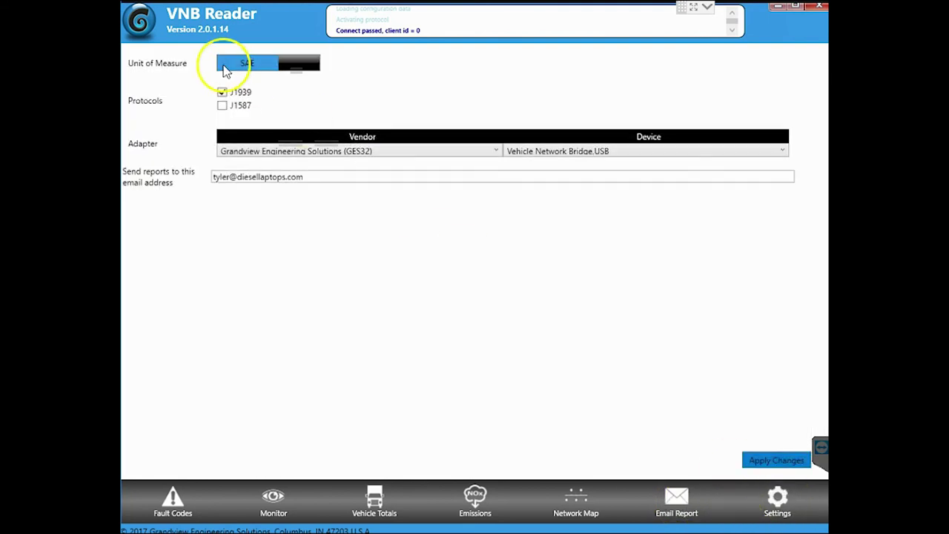
pyautogui.moveTo(231, 171); pyautogui.dragTo(281, 172)
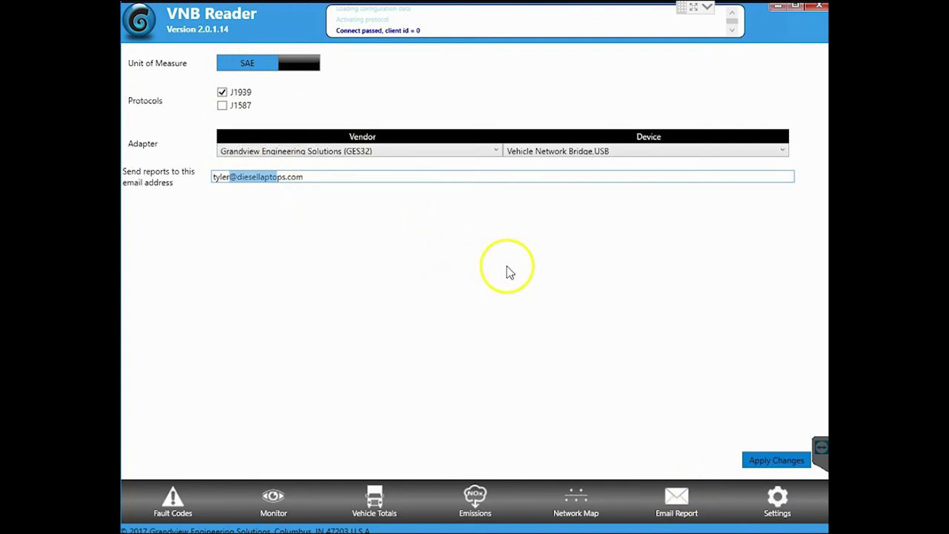
pyautogui.click(255, 67)
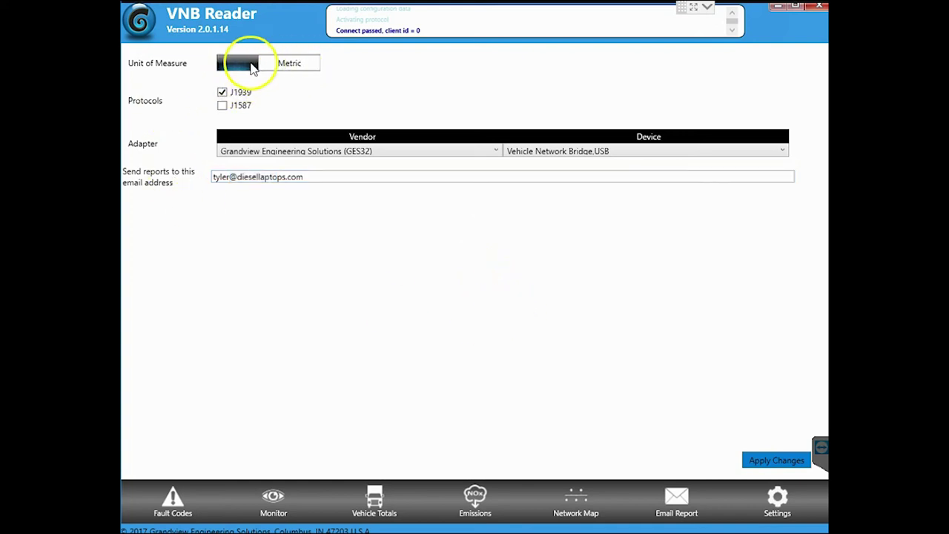
pyautogui.click(252, 66)
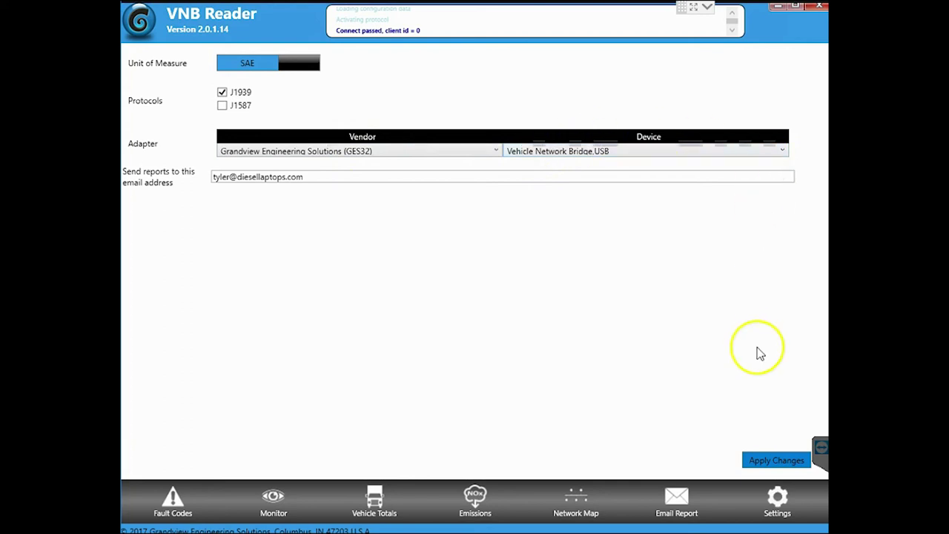
# Step: Minimize the VNB Reader and browser windows to show the desktop
pyautogui.click(776, 9)
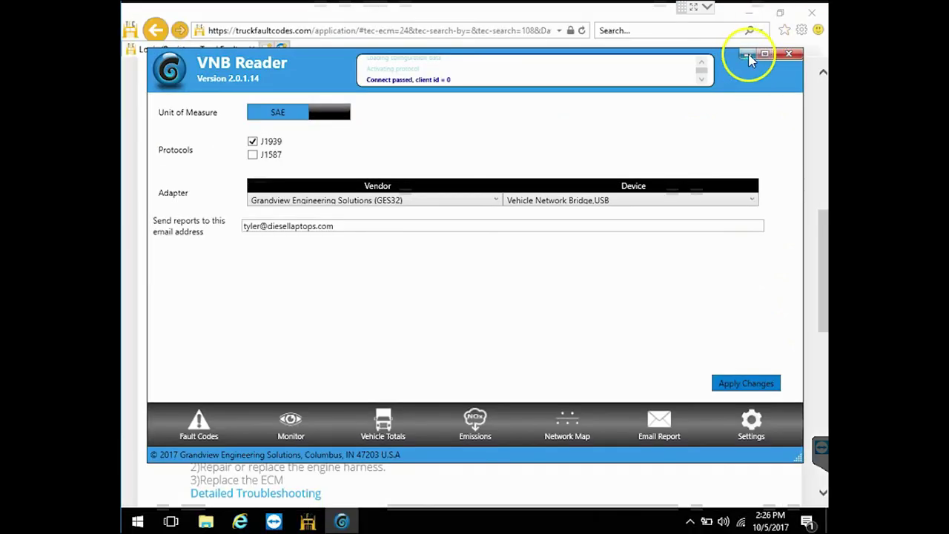
pyautogui.click(802, 51)
pyautogui.press('super+d')
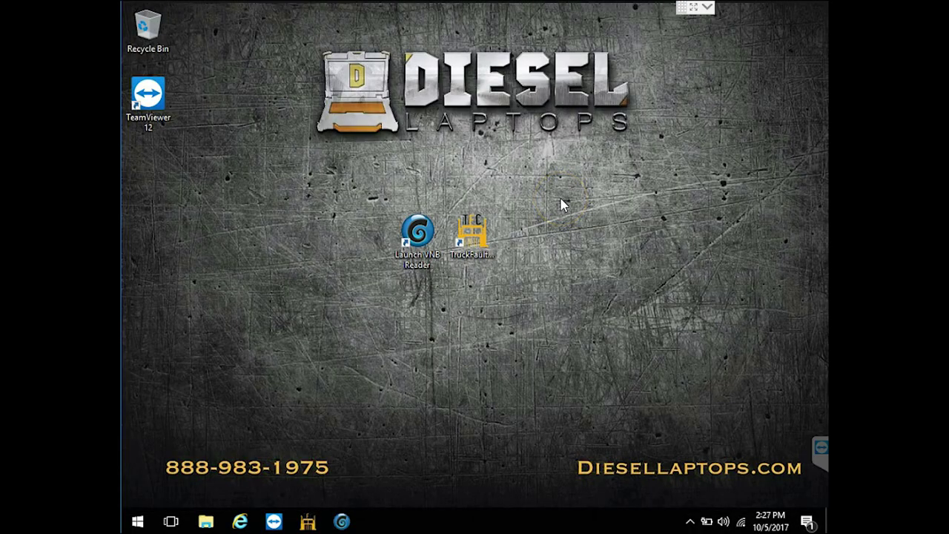